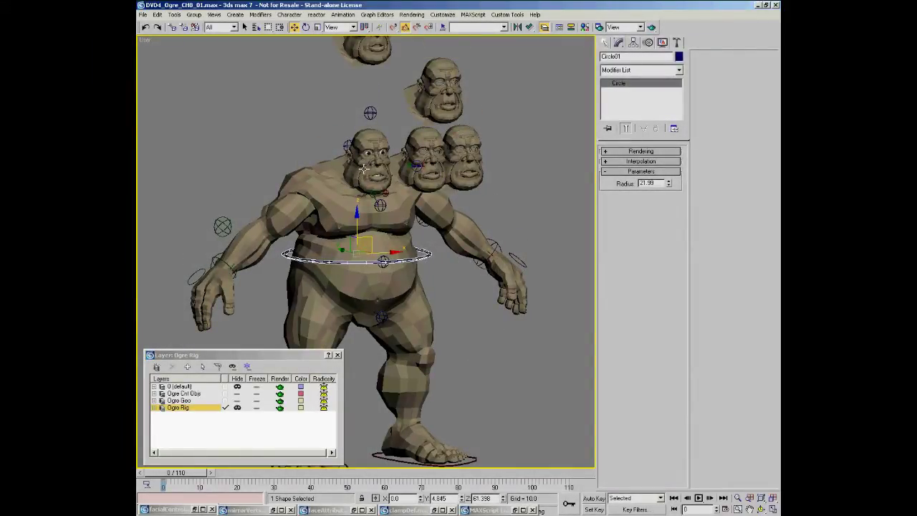
Step: Evaluate the facialControl.ms script in its editor window, with the MAXScript Listener open, and minimize the script
middle_drag(396, 304, 414, 275)
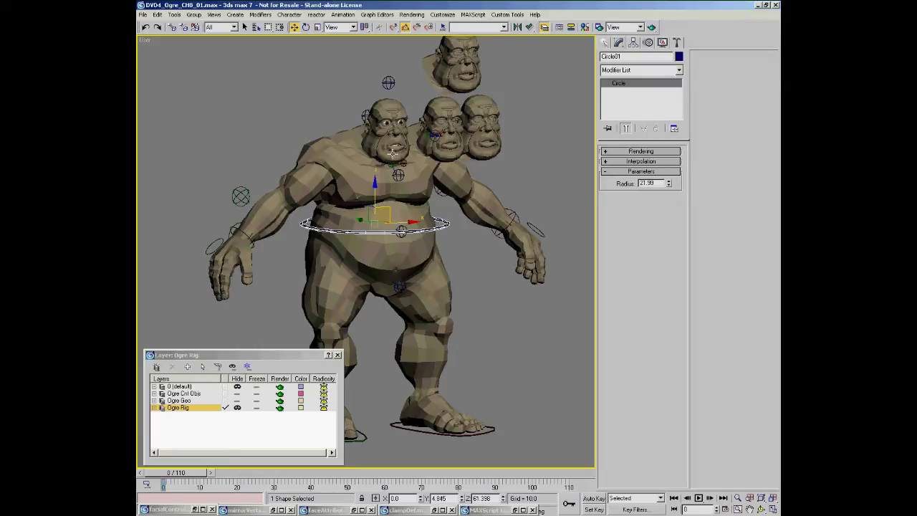
click(171, 510)
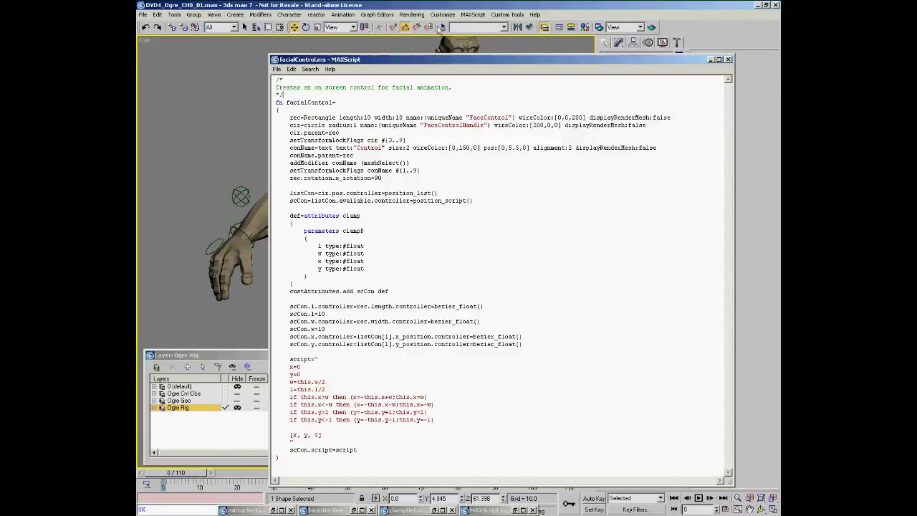
drag(443, 51, 441, 41)
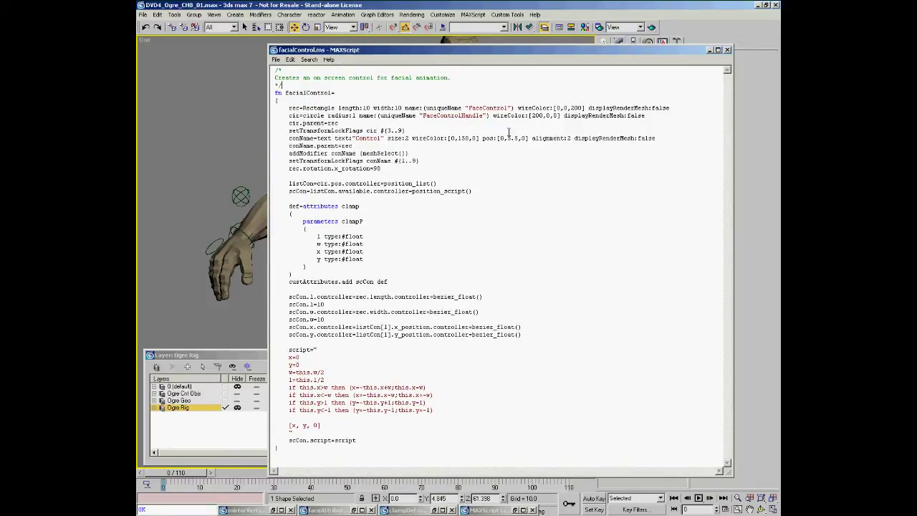
drag(363, 54, 355, 50)
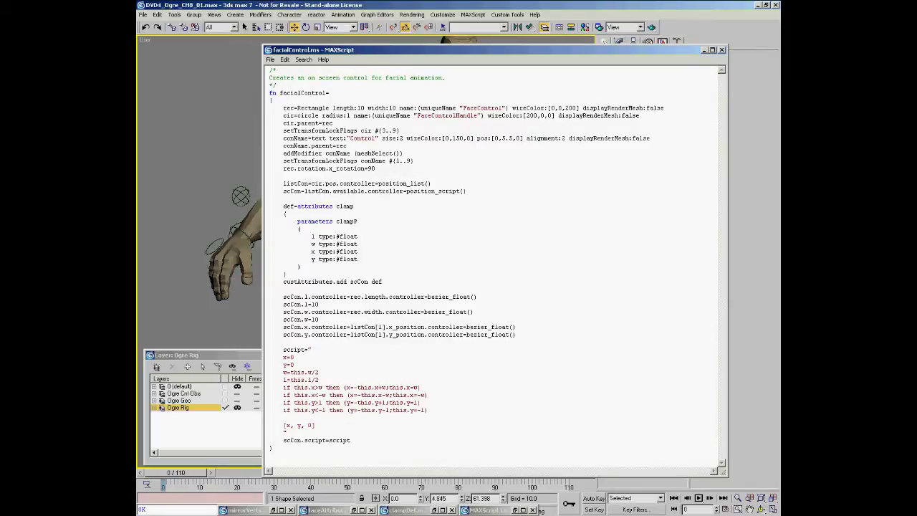
click(493, 511)
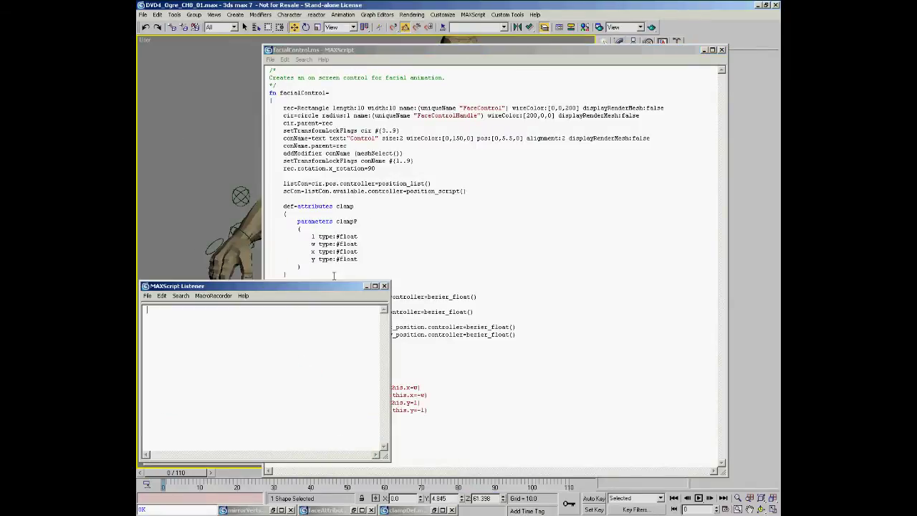
click(451, 51)
key(ctrl+e)
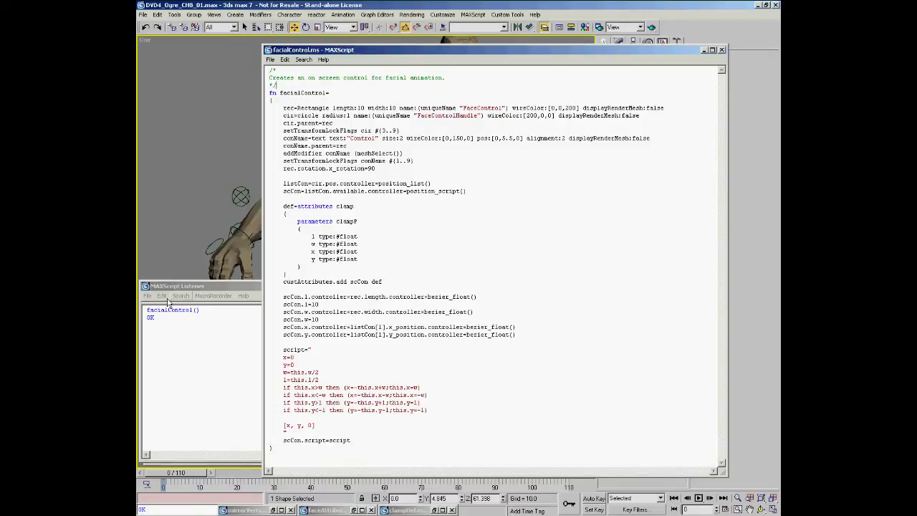
click(705, 51)
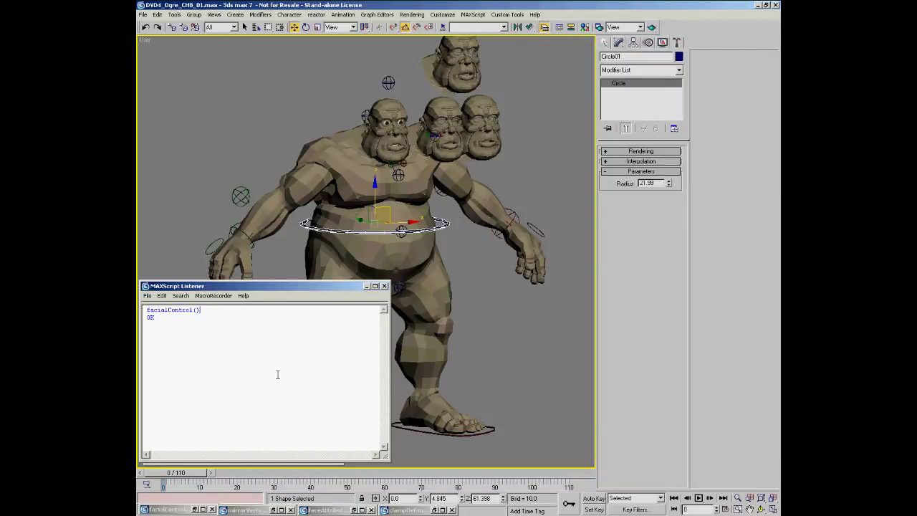
Step: Run facialControl() in the MAXScript Listener to create a facial control, and minimize the Listener
click(192, 499)
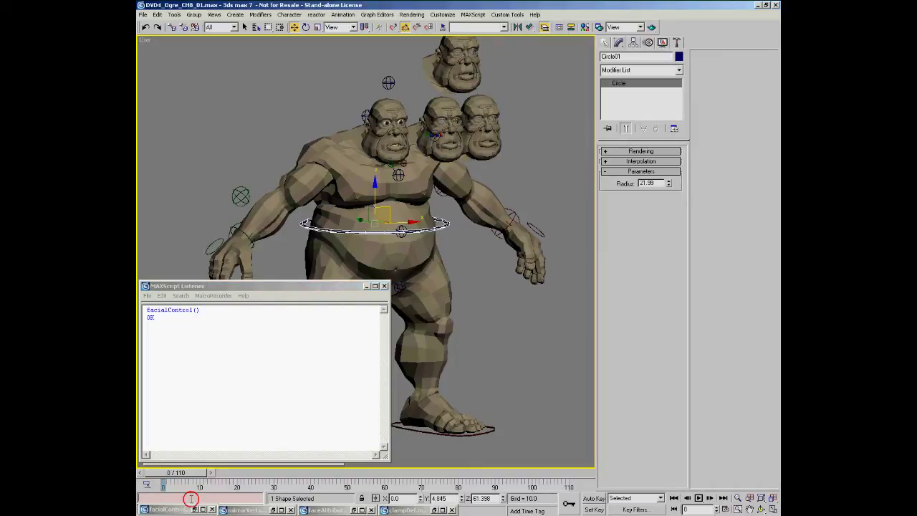
click(210, 310)
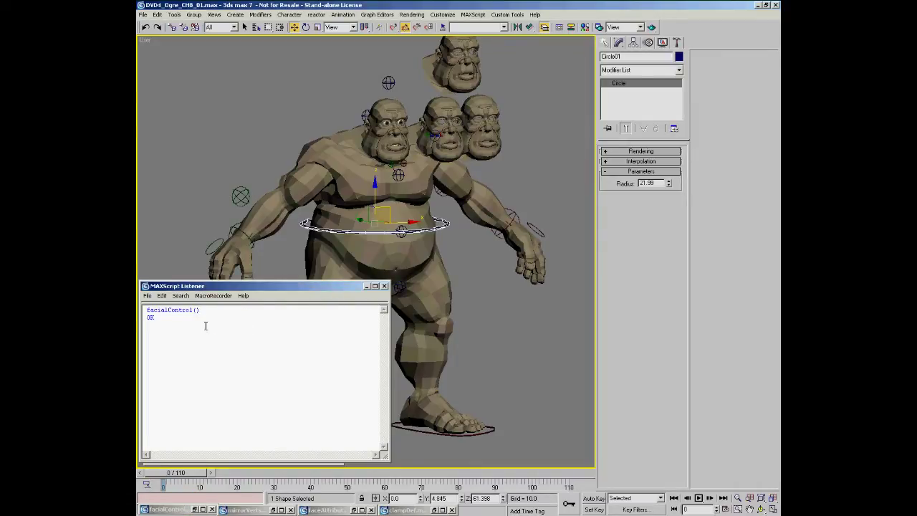
key(Return)
click(367, 287)
middle_drag(405, 377, 417, 352)
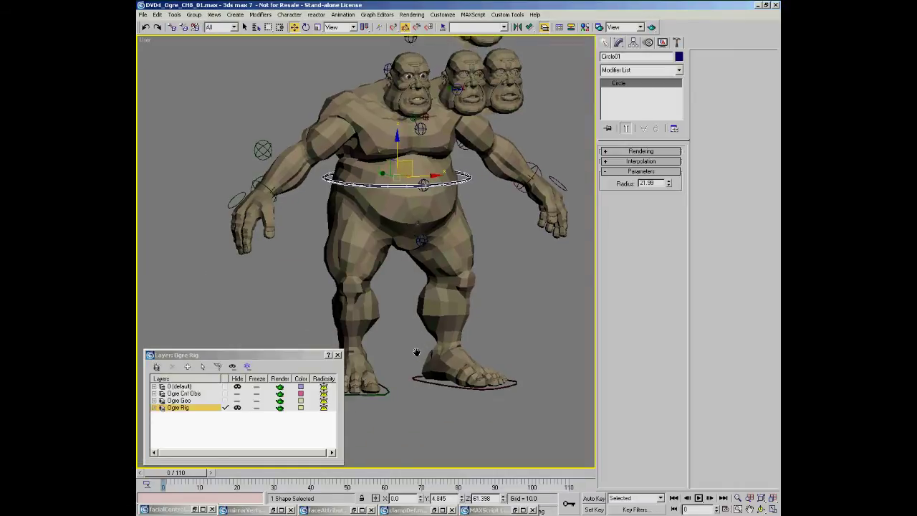
Step: Unhide the Ogre Rig layer and select the new facial control square between the feet together with its child objects
click(237, 407)
middle_drag(438, 395, 434, 388)
double_click(418, 392)
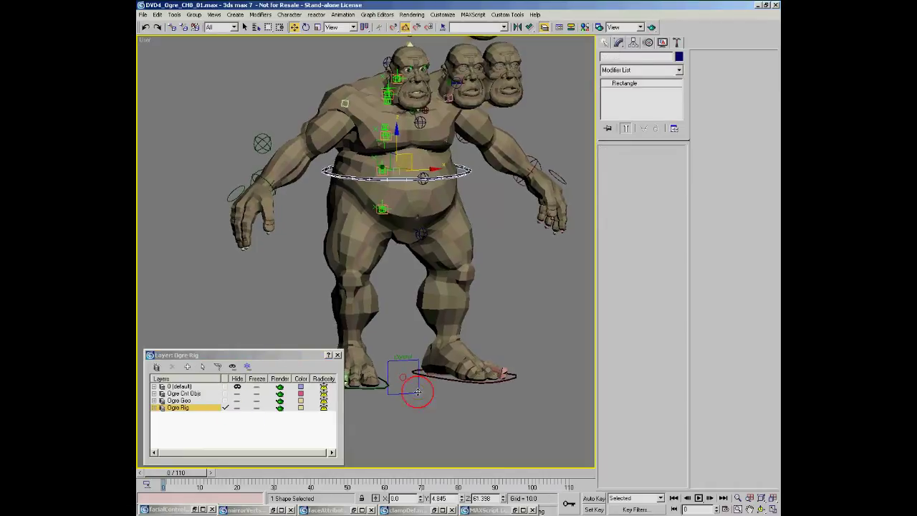
alt+middle_drag(398, 280, 371, 307)
drag(371, 306, 242, 424)
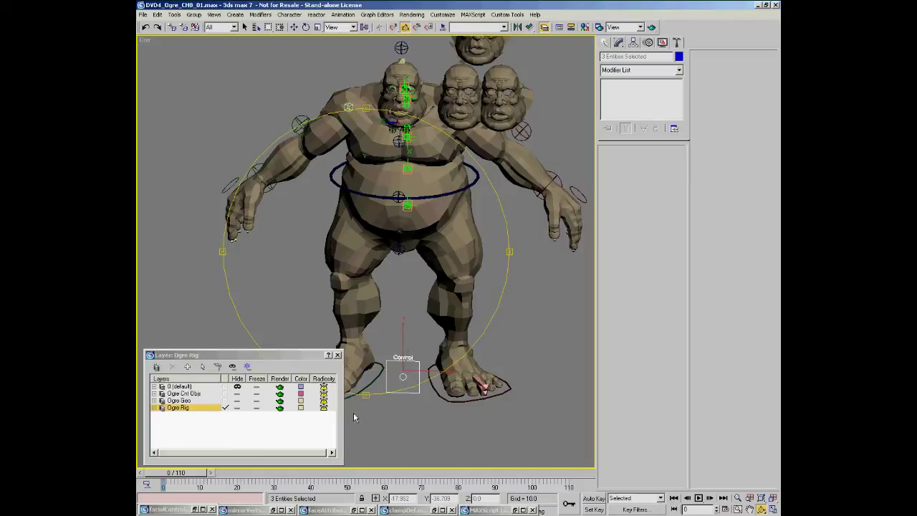
alt+middle_drag(421, 319, 431, 317)
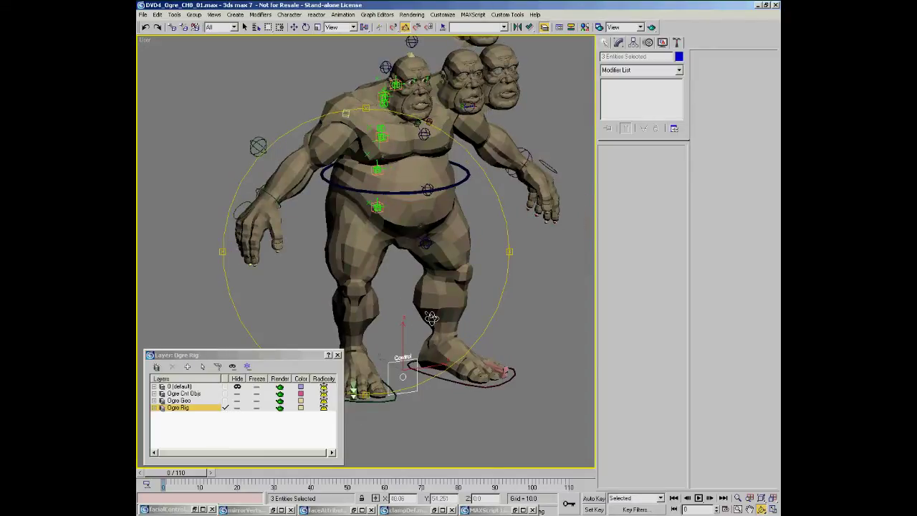
Step: Add the selected control objects to a new layer named Ogre Facial Con and hide the Ogre Rig layer
right_click(210, 426)
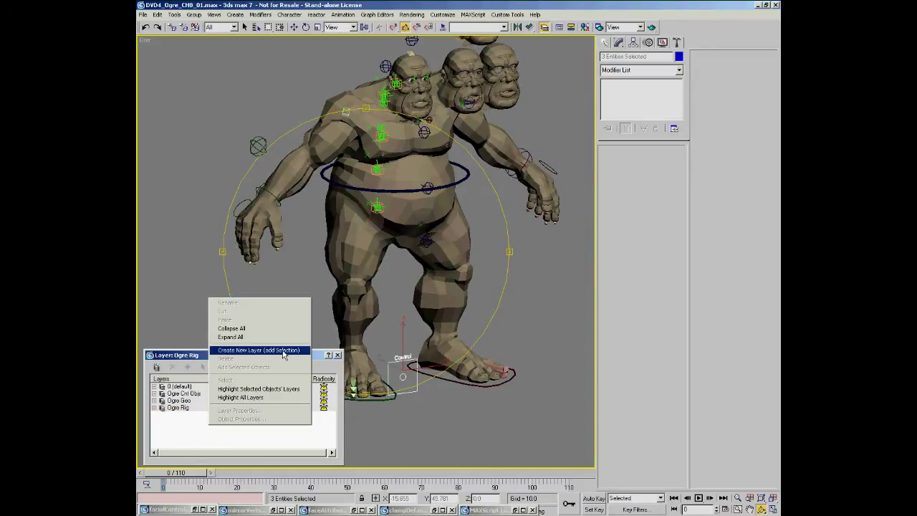
click(284, 350)
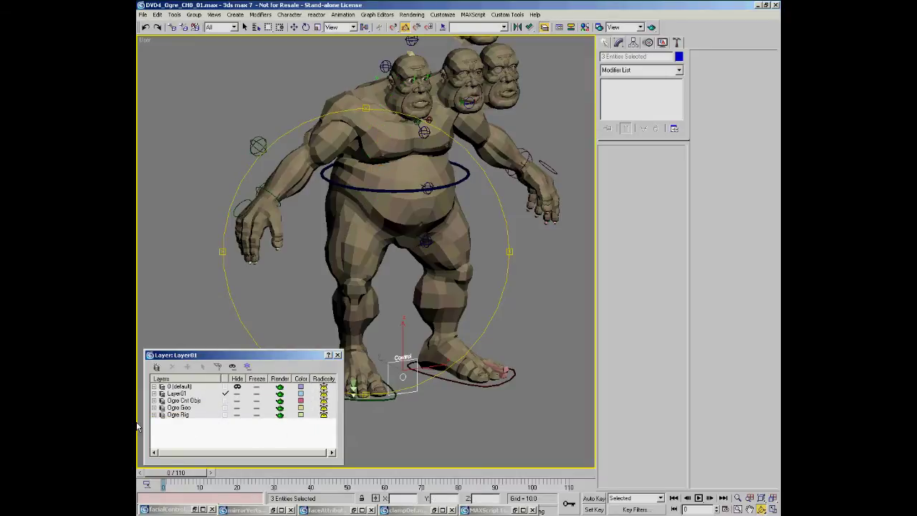
click(183, 393)
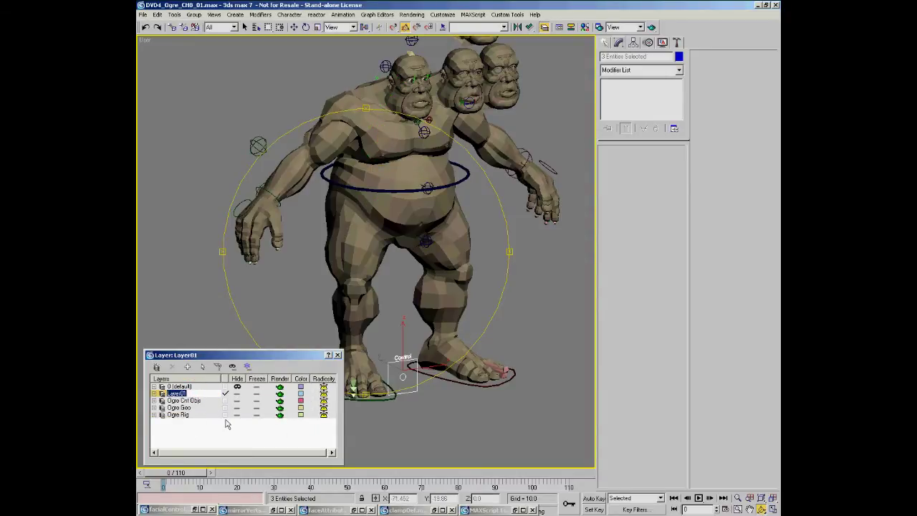
text(Ogre Facial Con)
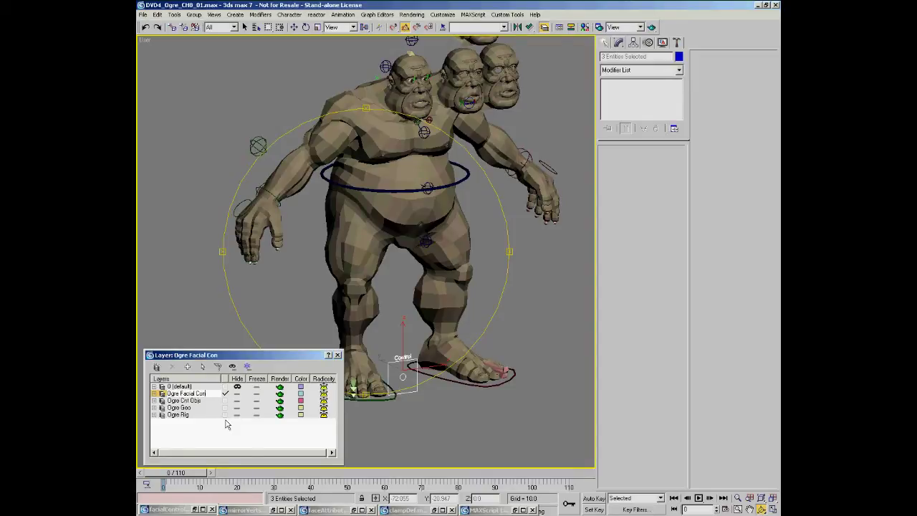
key(Return)
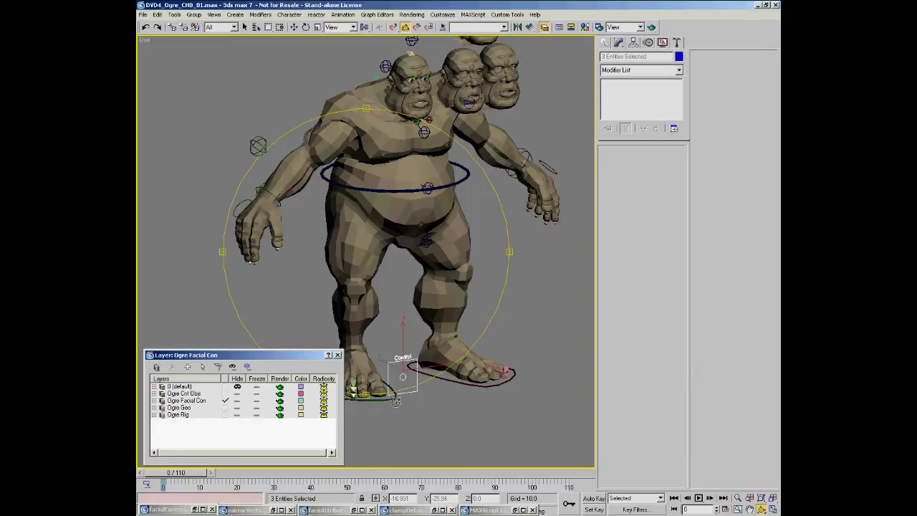
click(237, 414)
Step: Move the facial control up beside the ogre's head, to about X -15.4, Z 92.765
drag(395, 297, 368, 244)
right_click(530, 403)
drag(442, 352, 392, 44)
middle_drag(397, 142, 388, 285)
key(alt+z)
drag(389, 286, 491, 228)
middle_drag(491, 228, 351, 228)
drag(352, 228, 340, 238)
middle_drag(340, 238, 352, 210)
right_click(352, 210)
Step: Try moving the circular handle within the control square, returning it to the centre
click(309, 185)
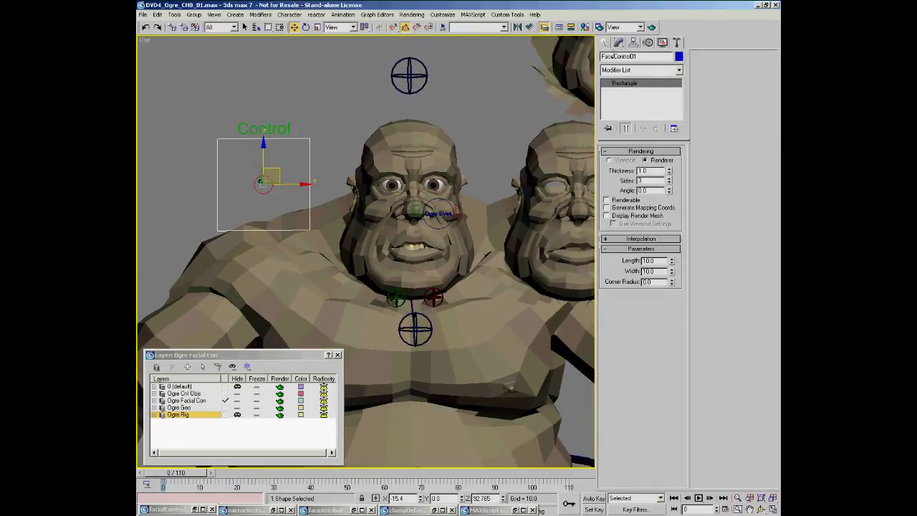
drag(266, 181, 308, 145)
click(271, 192)
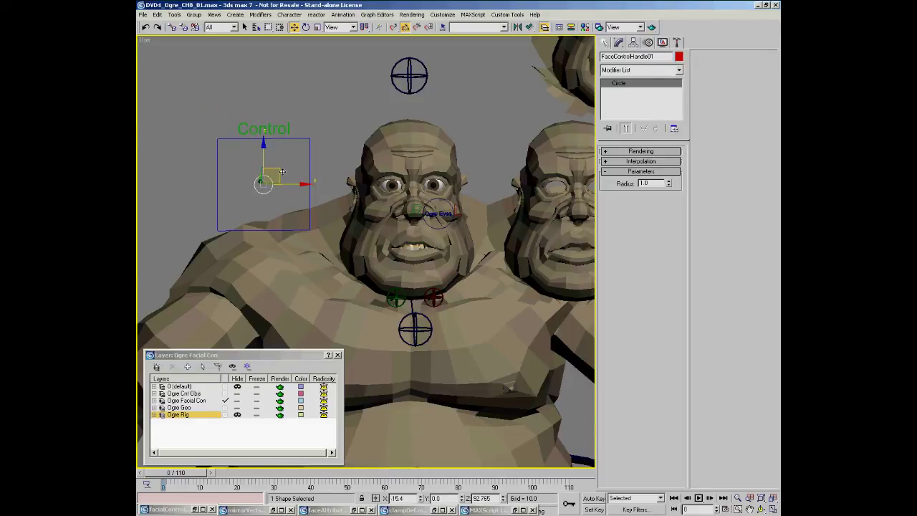
drag(281, 170, 263, 183)
Step: Set the length and width of the FaceControl01 rectangle to 1.0
click(309, 149)
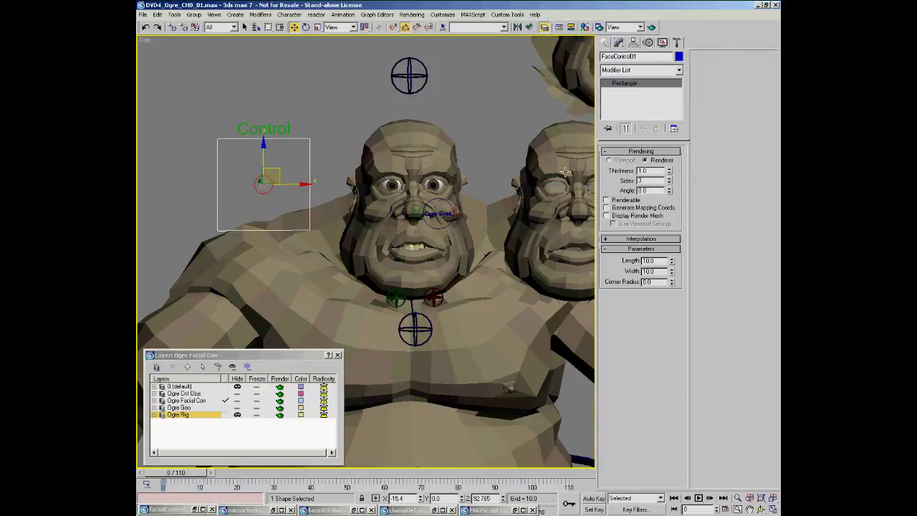
double_click(658, 260)
text(1)
key(Tab)
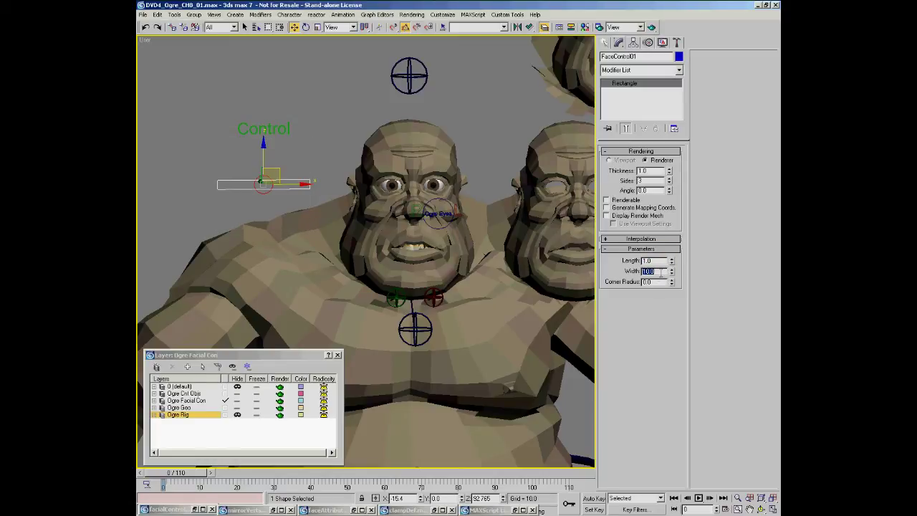
text(1)
key(Return)
Step: Select the circular handle and examine it against the reduced control square
scroll(337, 198, up, 8)
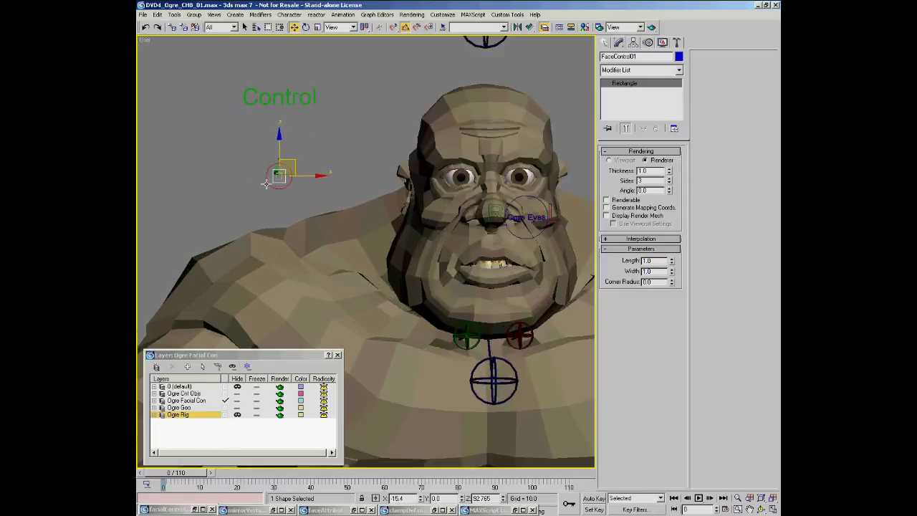
click(308, 183)
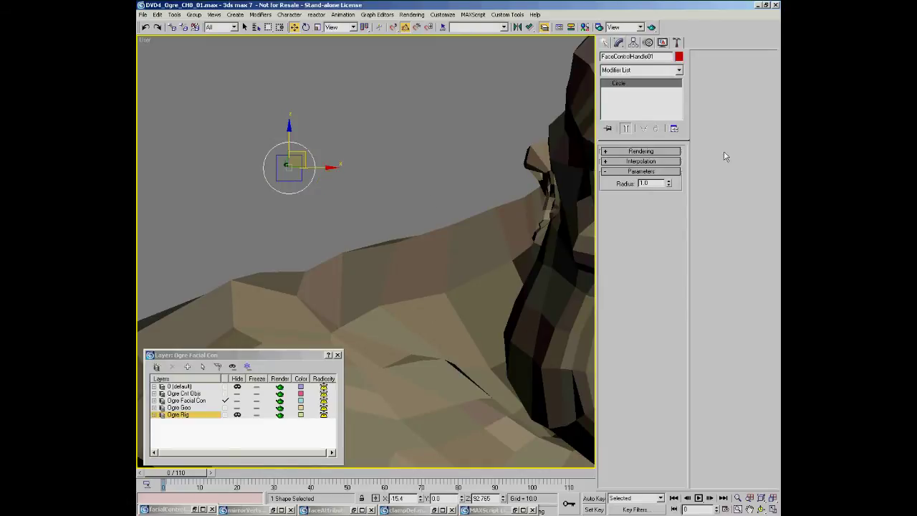
scroll(220, 217, down, 8)
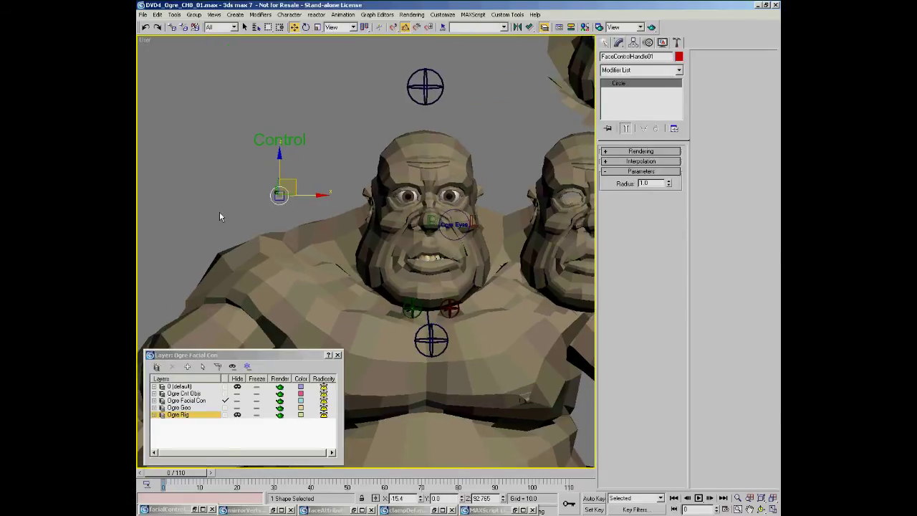
scroll(281, 154, up, 6)
scroll(280, 155, down, 4)
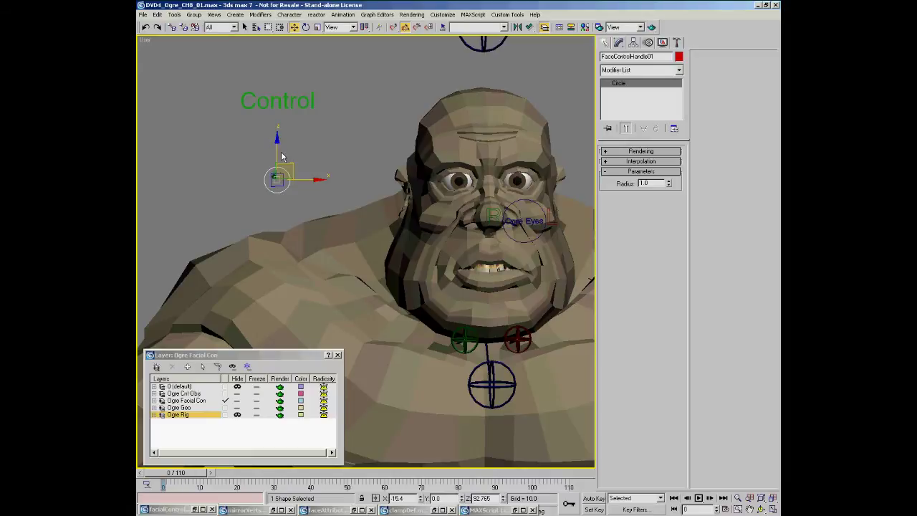
click(277, 183)
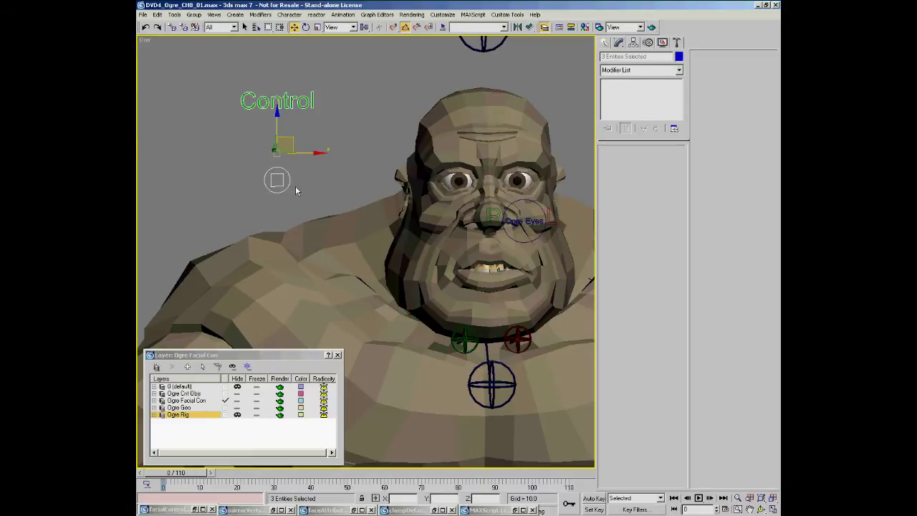
Step: Set the length and width of the FaceControl01 rectangle to 10.0
click(281, 181)
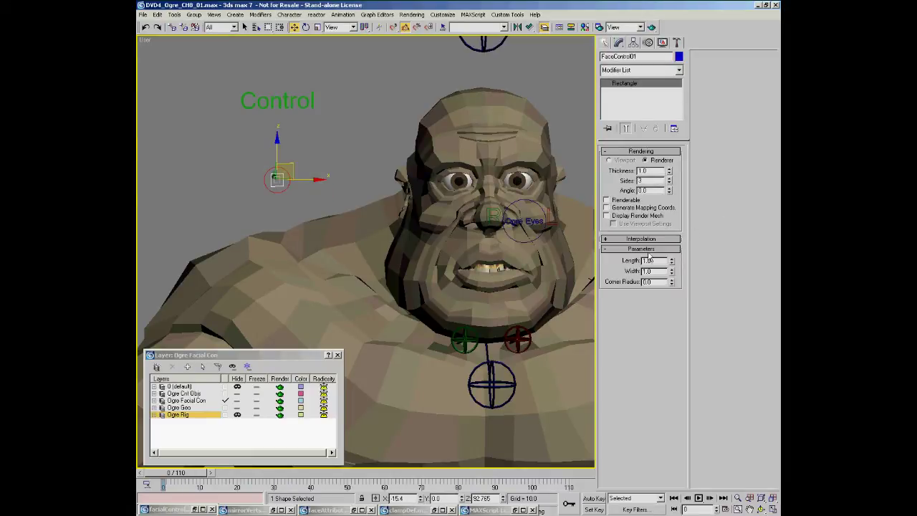
double_click(657, 261)
text(10)
double_click(658, 271)
text(10)
key(Return)
middle_drag(335, 158, 326, 162)
scroll(334, 160, up, 2)
scroll(334, 160, down, 2)
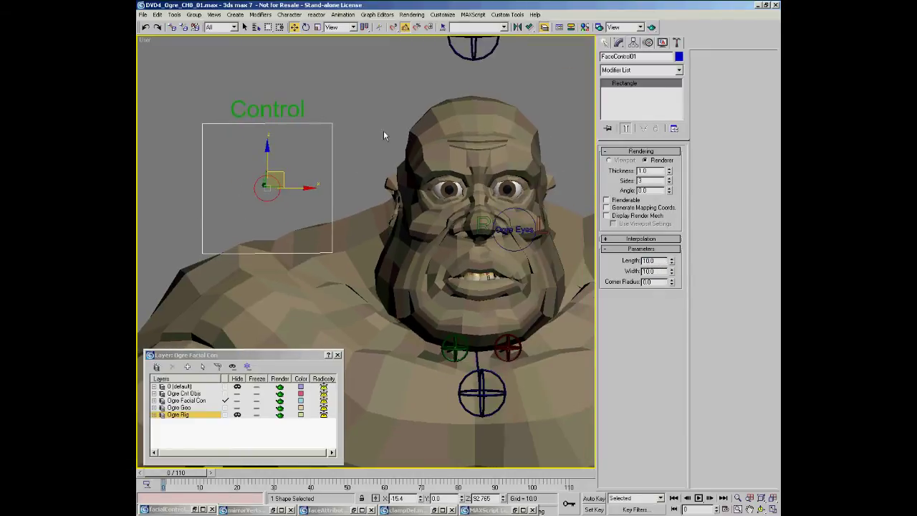
Step: Select the circular handle and try moving it past the upper edge of the control square, cancelling the move
click(276, 197)
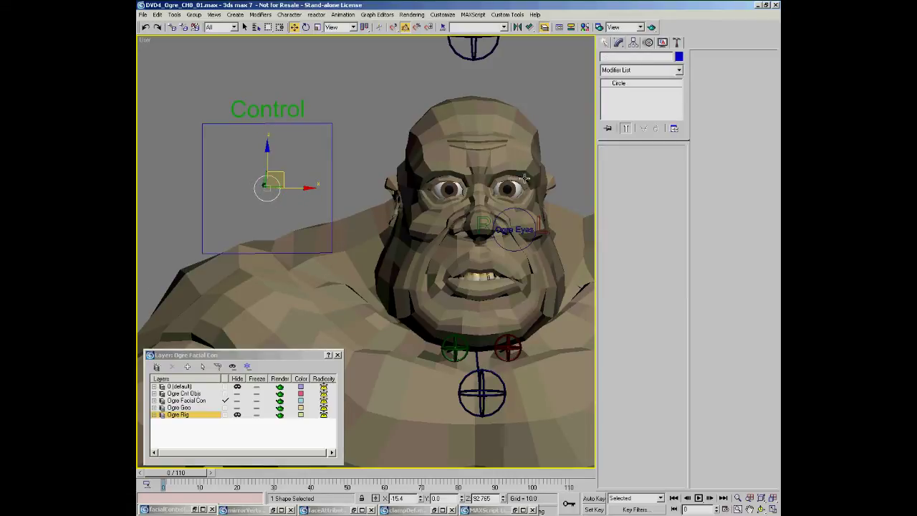
middle_drag(480, 209, 436, 198)
key(alt+z)
drag(384, 183, 387, 203)
middle_drag(272, 164, 240, 193)
drag(240, 192, 240, 179)
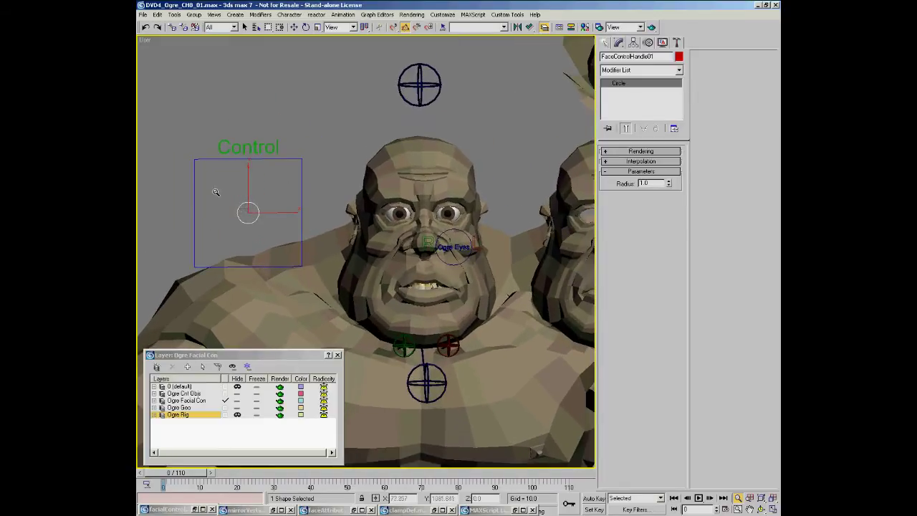
middle_drag(359, 182, 345, 192)
key(w)
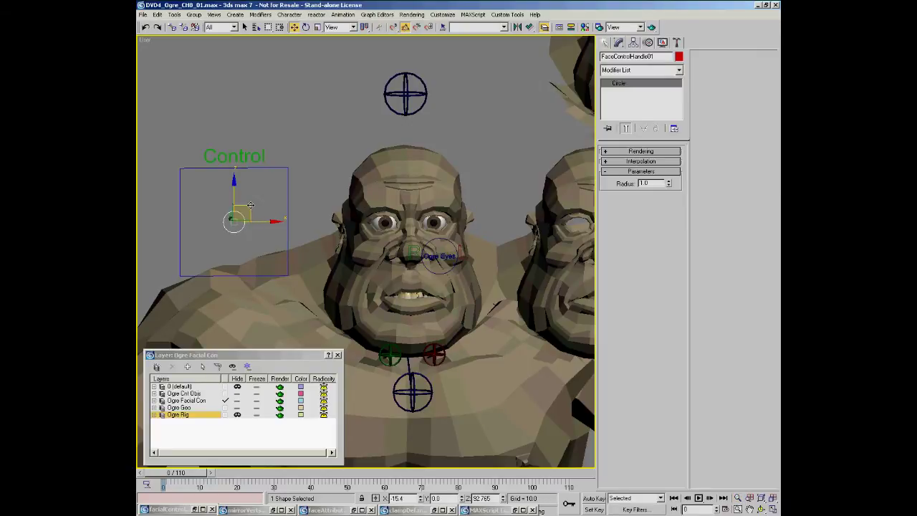
middle_drag(402, 225, 408, 214)
key(ctrl+r)
drag(401, 219, 417, 207)
alt+middle_drag(416, 207, 430, 208)
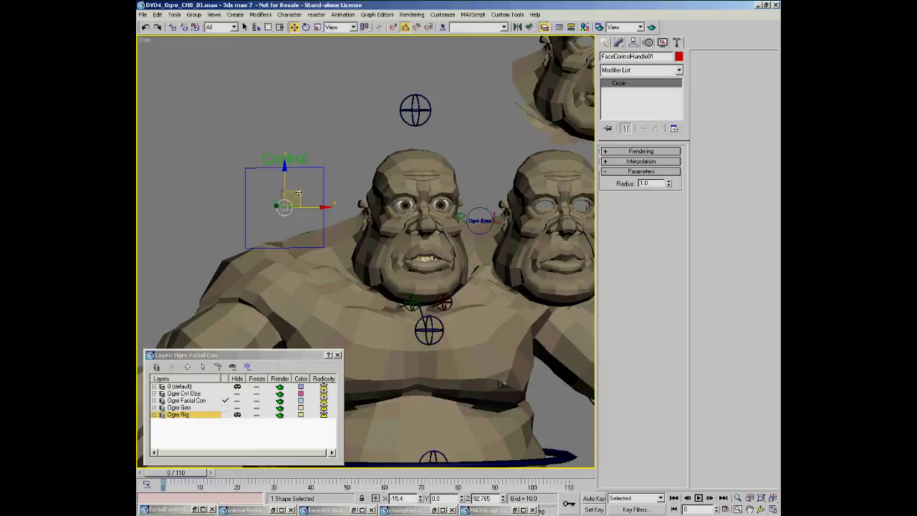
drag(298, 192, 305, 137)
right_click(304, 137)
Step: Change the text label above the control square to "Jaw" and deselect it
middle_drag(315, 202, 305, 192)
scroll(305, 193, down, 3)
scroll(303, 188, up, 4)
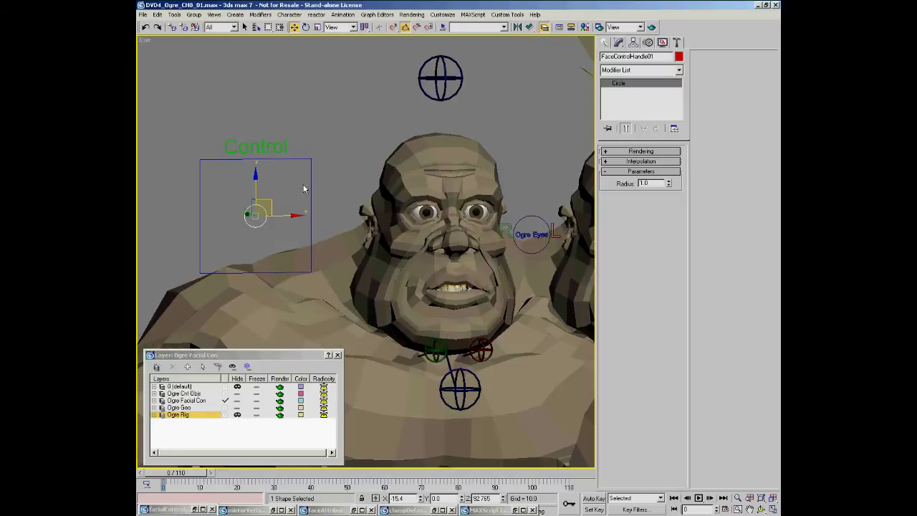
click(280, 150)
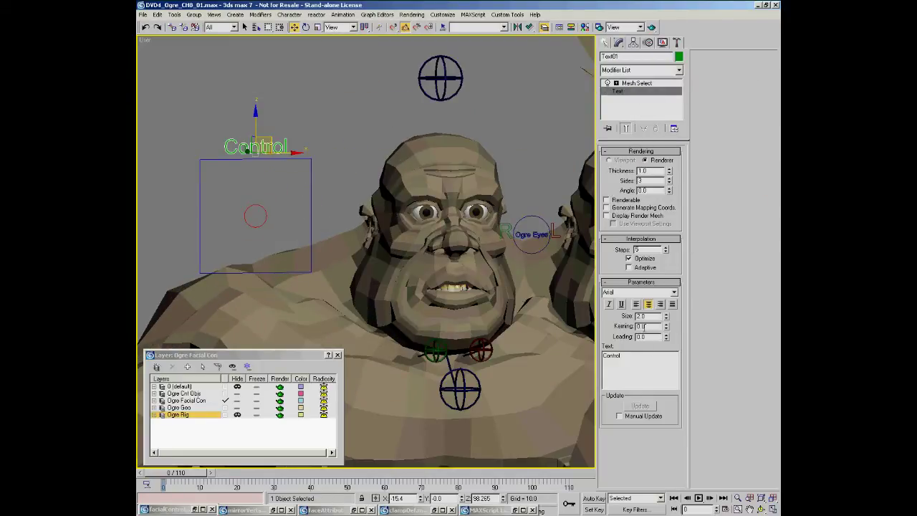
double_click(631, 355)
text(Jaw)
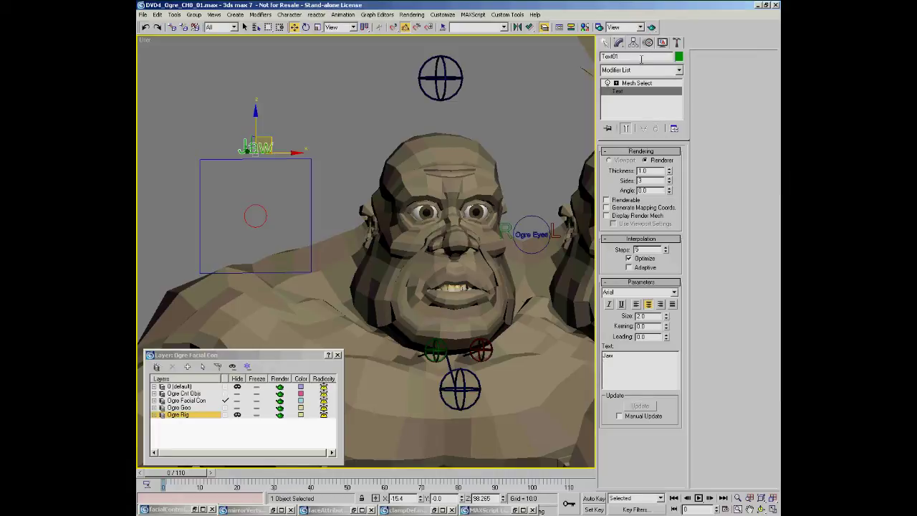
middle_drag(304, 100, 331, 94)
click(317, 136)
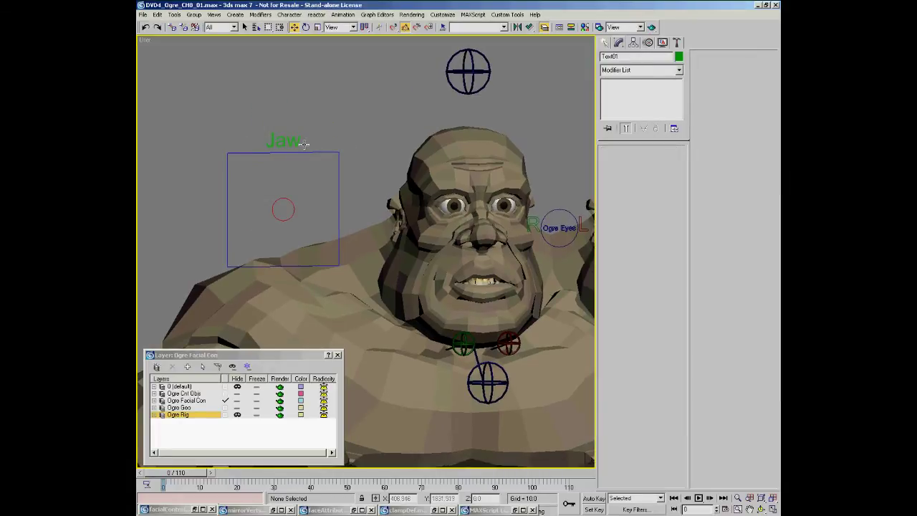
Step: Select the circular handle and the control square and examine the Jaw control from several angles around the ogre's head
click(292, 202)
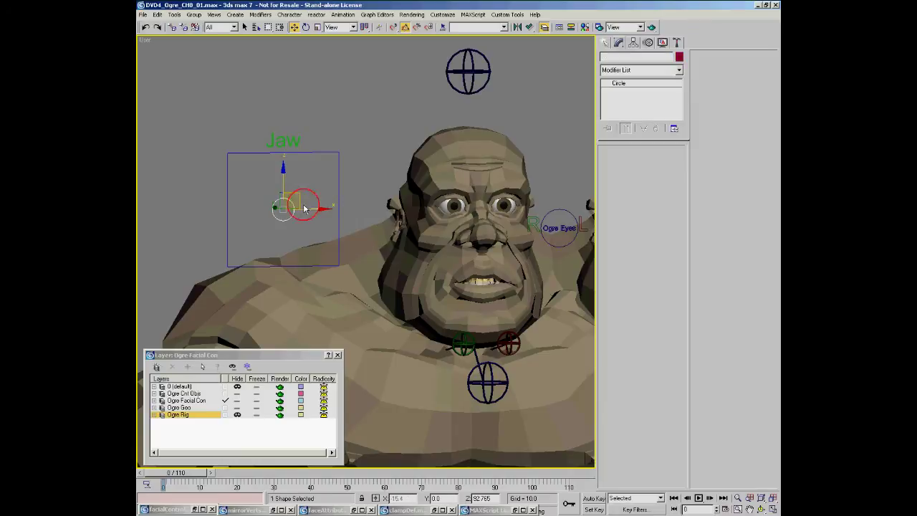
key(ctrl+r)
drag(357, 220, 442, 206)
alt+middle_drag(441, 206, 301, 214)
drag(301, 214, 310, 194)
scroll(283, 212, down, 2)
scroll(284, 213, down, 1)
right_click(332, 150)
click(374, 161)
middle_drag(375, 158, 305, 162)
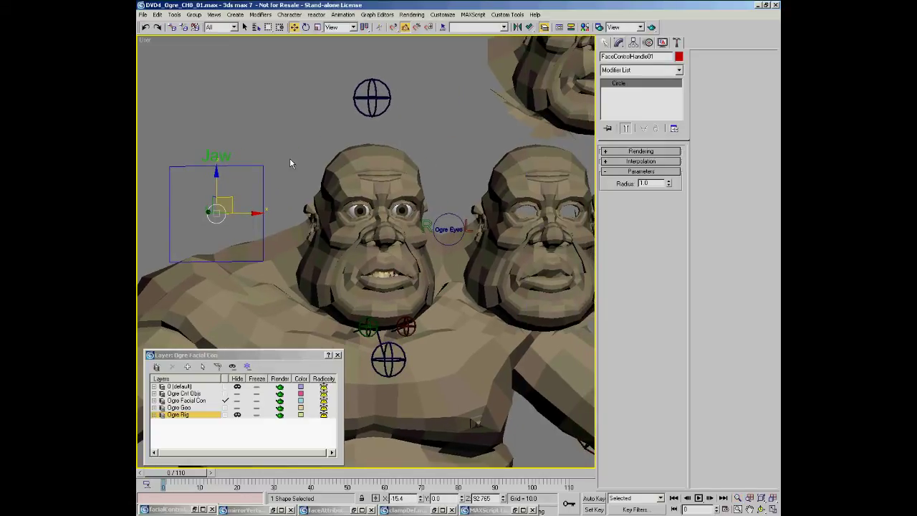
key(ctrl+r)
drag(265, 183, 280, 206)
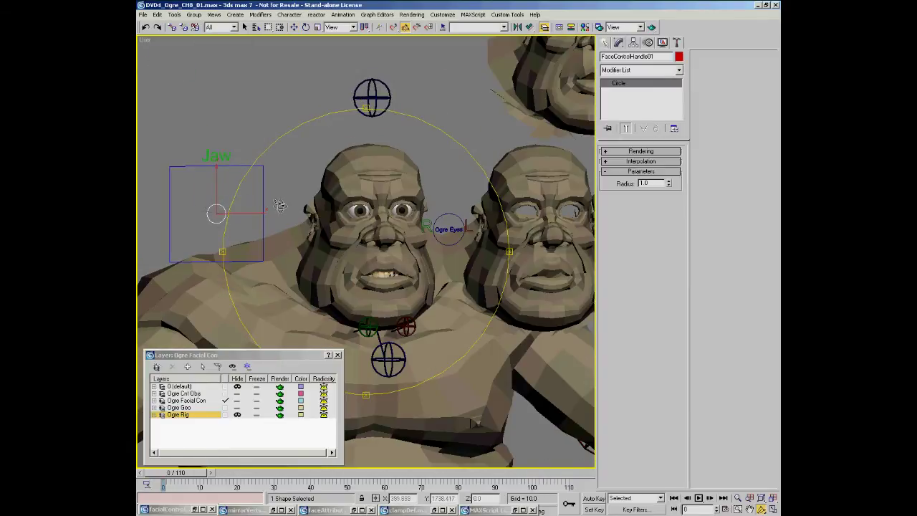
scroll(298, 212, down, 1)
scroll(283, 202, down, 2)
middle_drag(283, 202, 337, 188)
click(316, 194)
scroll(332, 189, down, 2)
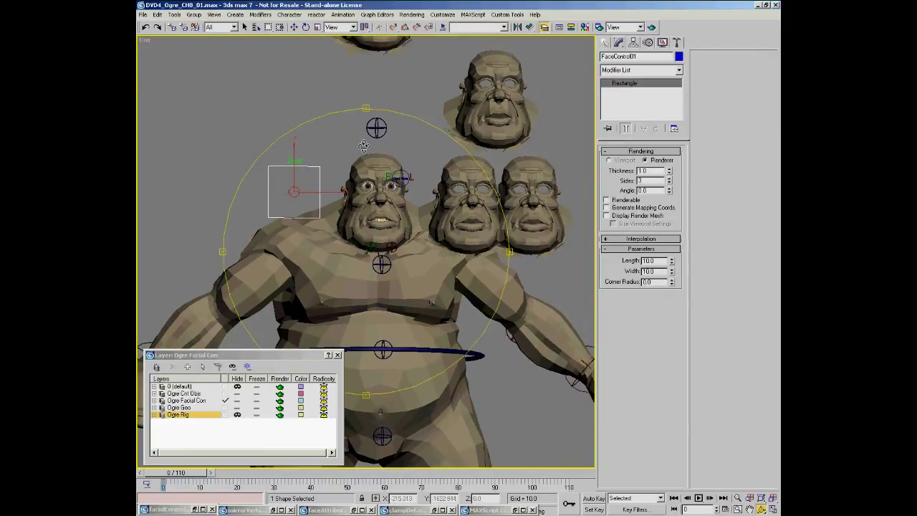
alt+middle_drag(363, 170, 351, 205)
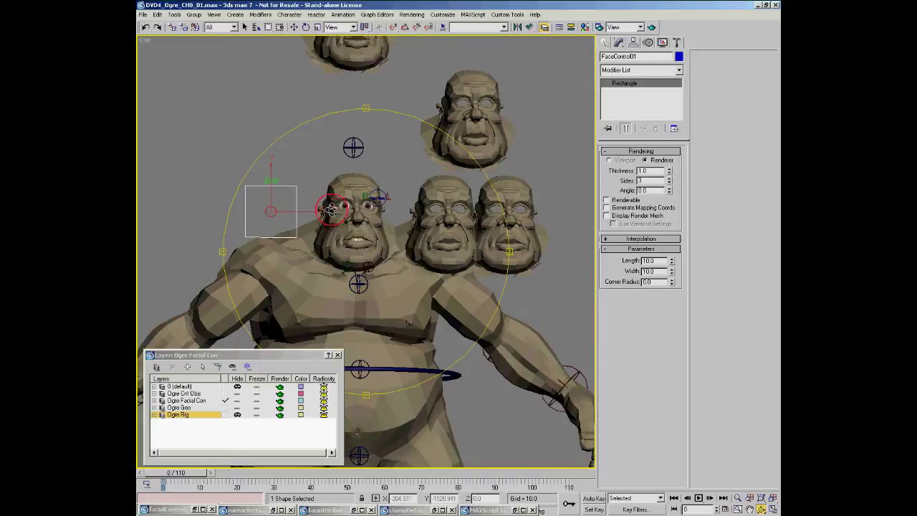
Step: In the front view, draw a rectangle shape about 33.7 long and 29.5 wide around the Jaw control beside the ogre's head
key(f)
key(z)
middle_drag(304, 225, 344, 223)
scroll(358, 210, down, 7)
scroll(358, 210, down, 3)
scroll(363, 215, up, 3)
right_click(419, 159)
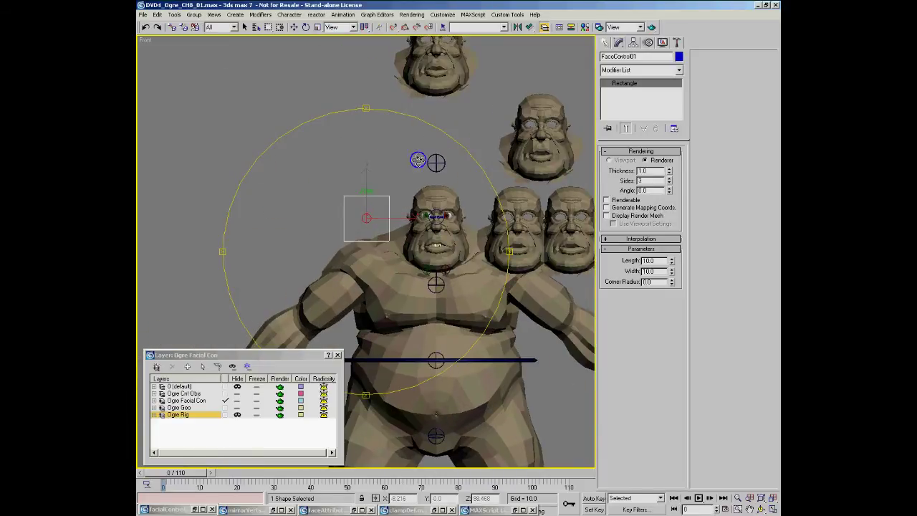
click(607, 44)
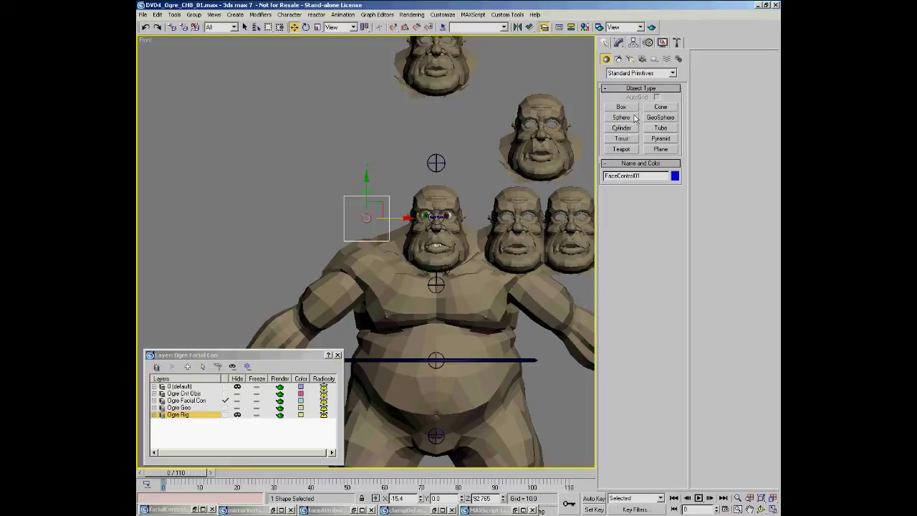
click(618, 58)
click(660, 115)
drag(268, 91, 403, 245)
click(620, 43)
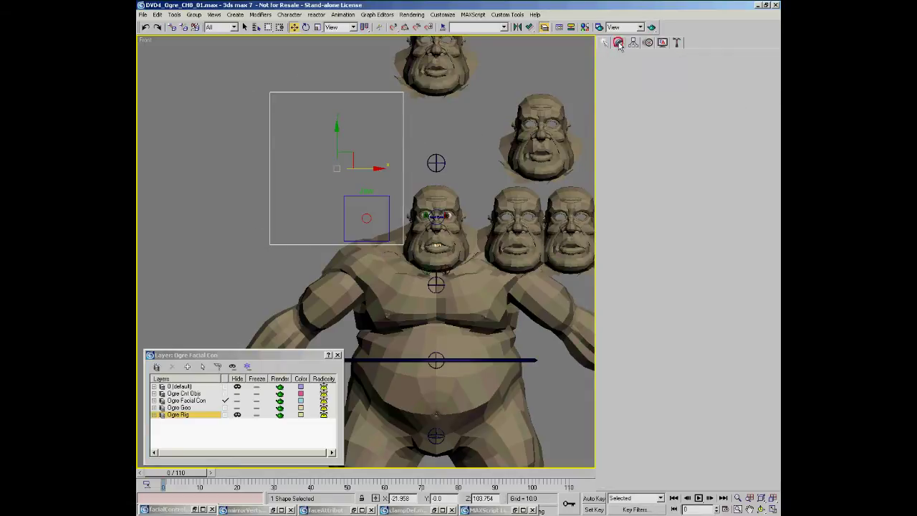
Step: Move the Jaw control square horizontally to the centre of the large rectangle's width and link it to that rectangle
click(344, 203)
drag(382, 219, 346, 225)
right_click(346, 226)
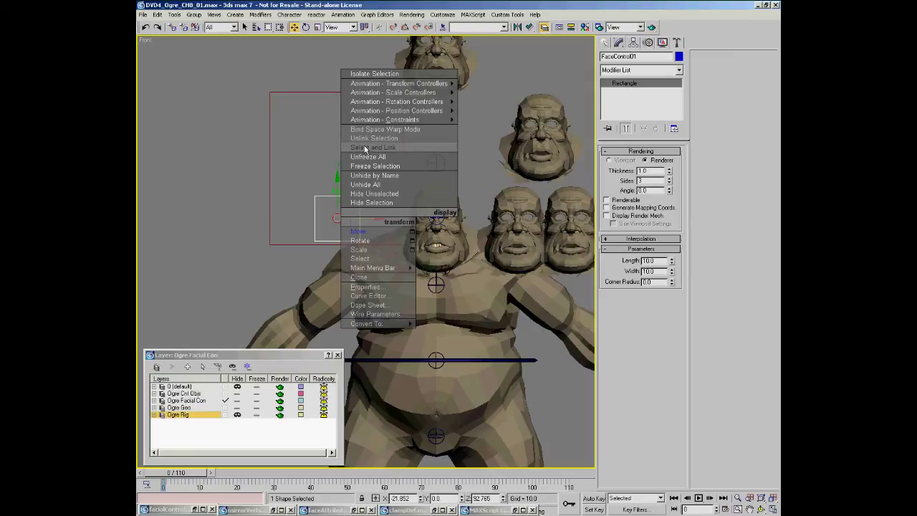
click(365, 148)
drag(265, 177, 270, 171)
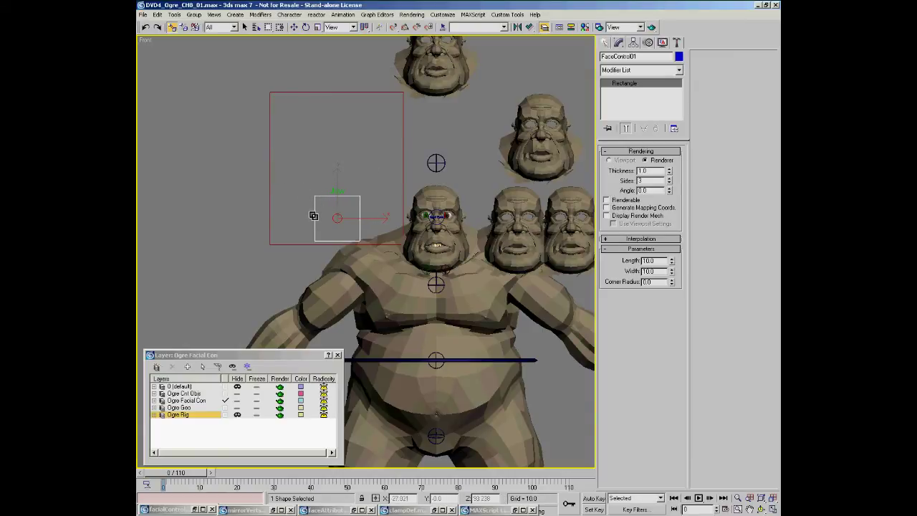
double_click(297, 243)
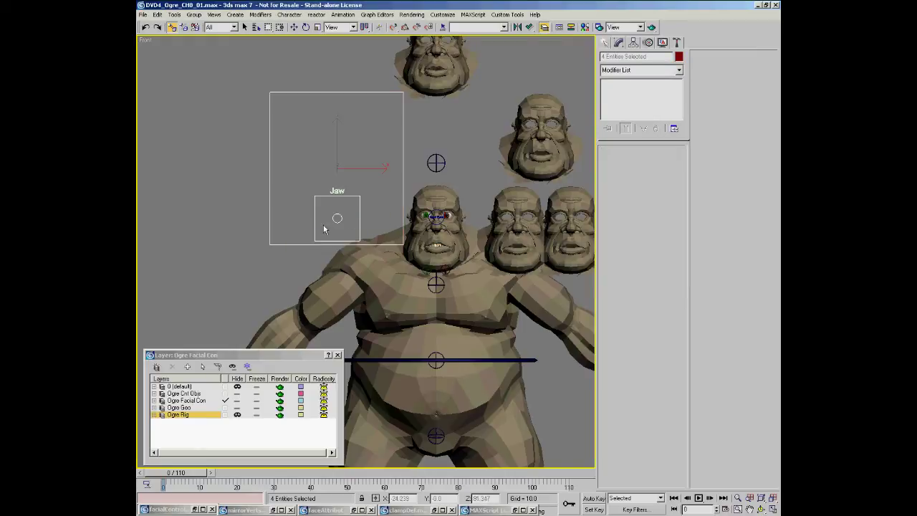
Step: Try moving the circular handle around inside the Jaw control square, cancelling the move
right_click(282, 265)
click(305, 277)
click(347, 225)
click(338, 219)
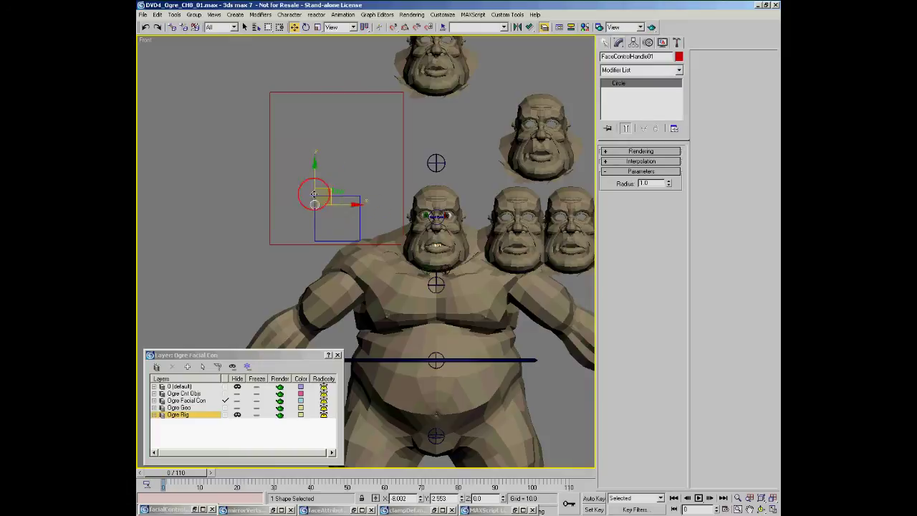
drag(404, 186, 376, 171)
right_click(367, 150)
key(ctrl+r)
right_click(376, 170)
Step: Select the large rectangle, unhide the Ogre Rig layer and switch the viewport to wireframe display
ctrl+alt+middle_drag(371, 181, 382, 166)
key(w)
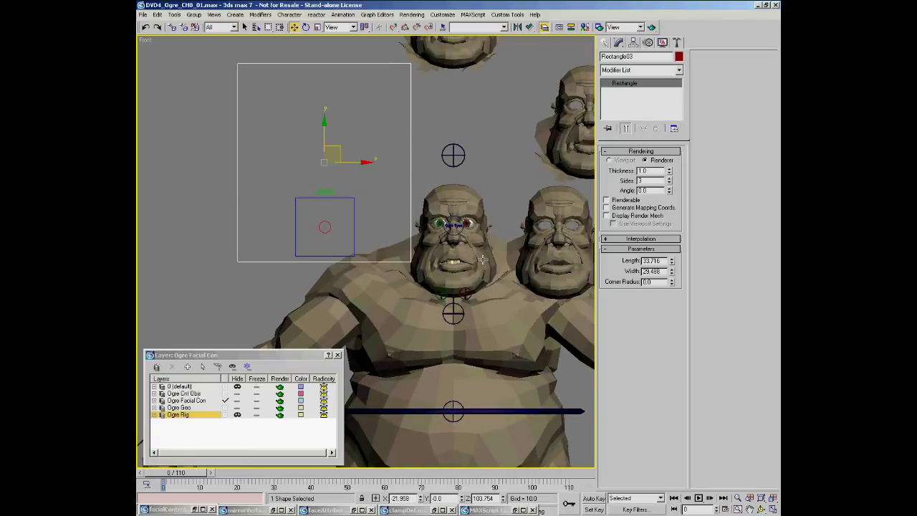
alt+middle_drag(387, 237, 438, 231)
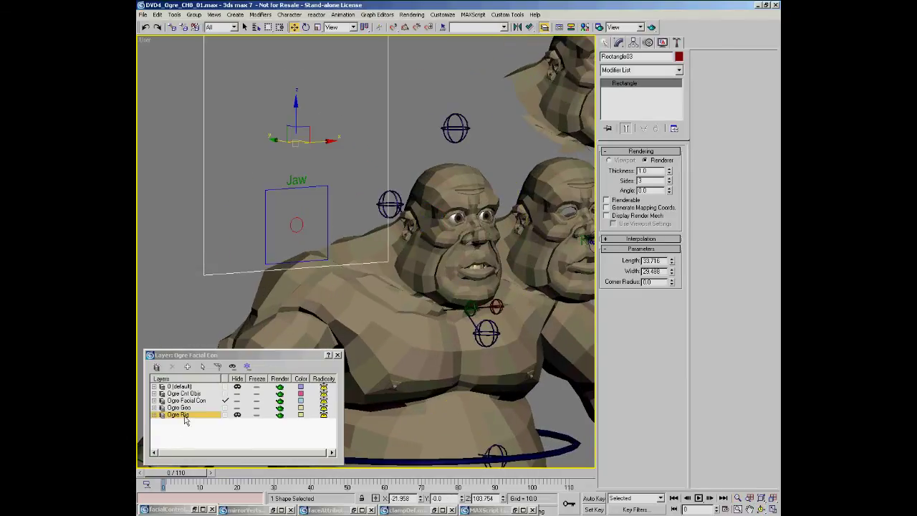
click(237, 415)
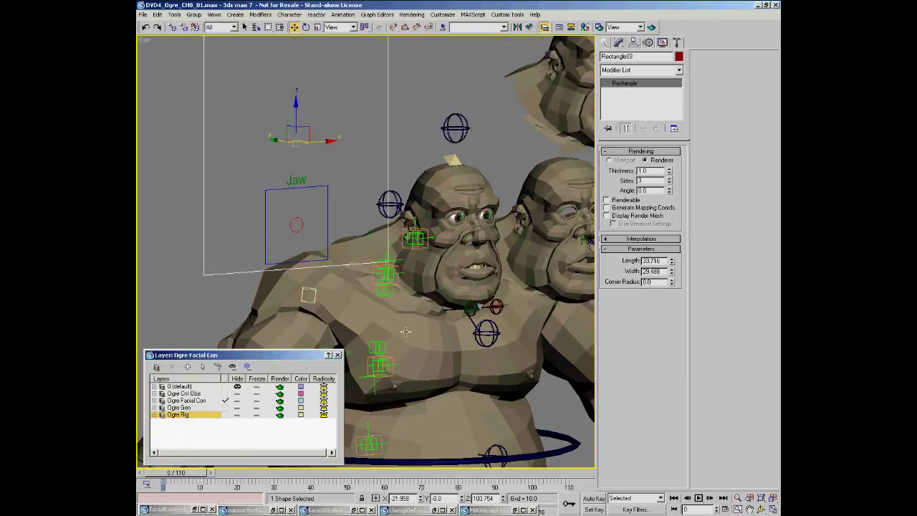
middle_drag(415, 222, 394, 228)
key(F3)
Step: Lock the selection and link the large rectangle to the ogre's head bone
mouse_move(426, 163)
ctrl+alt+middle_down()
mouse_move(428, 146)
mouse_move(313, 147)
ctrl+alt+middle_up()
key(w)
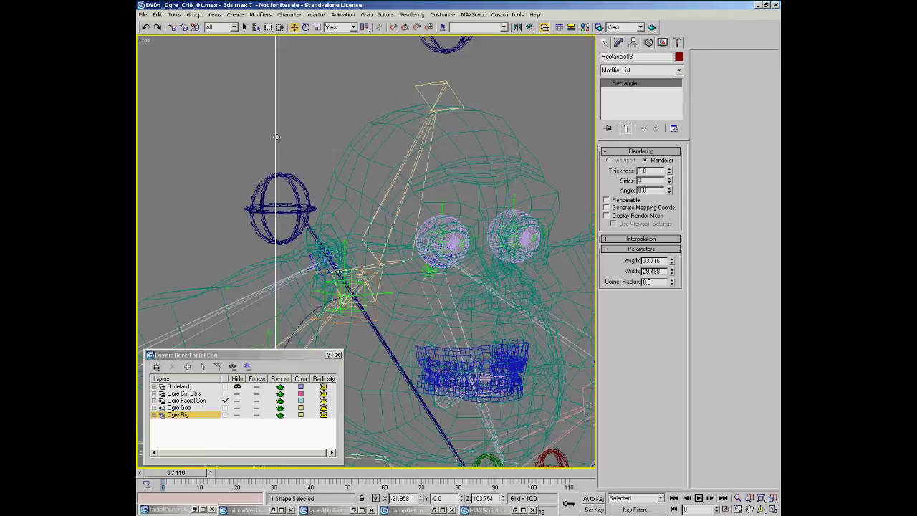
right_click(372, 168)
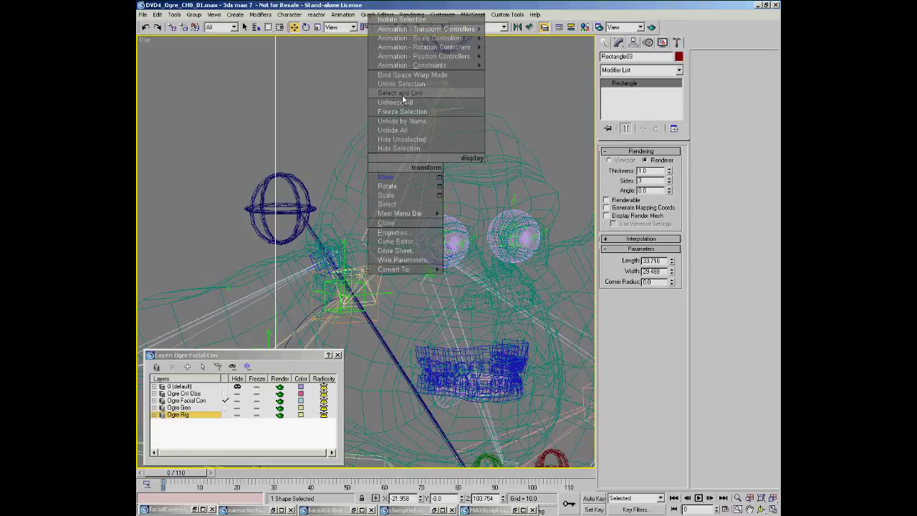
click(401, 94)
alt+middle_drag(336, 192, 373, 221)
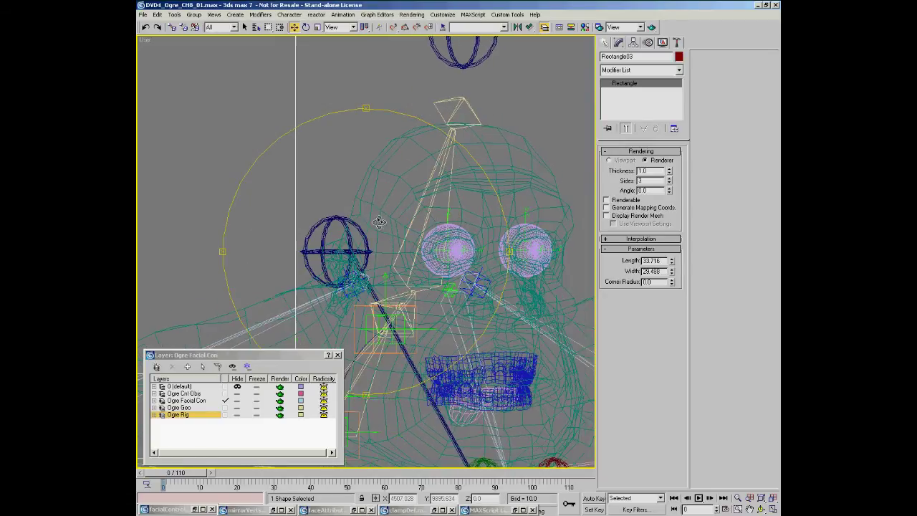
key(alt+z)
drag(432, 217, 440, 184)
right_click(440, 183)
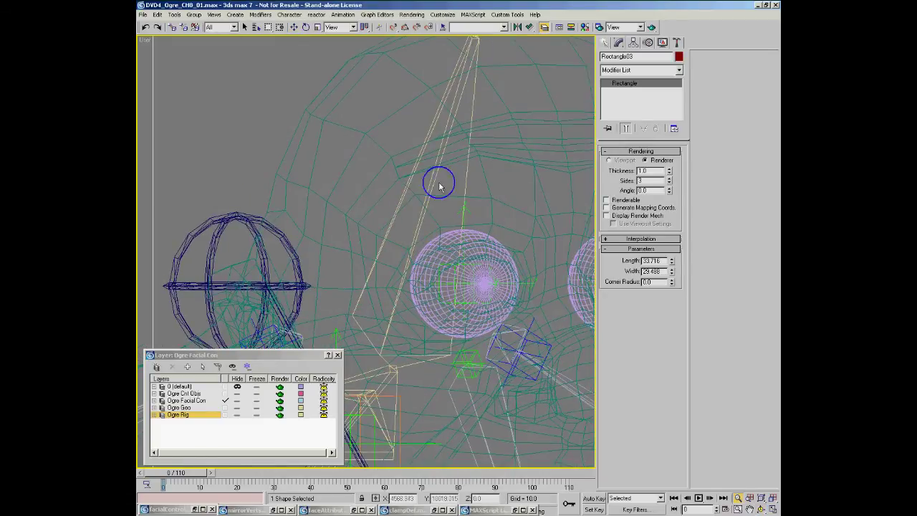
key(space)
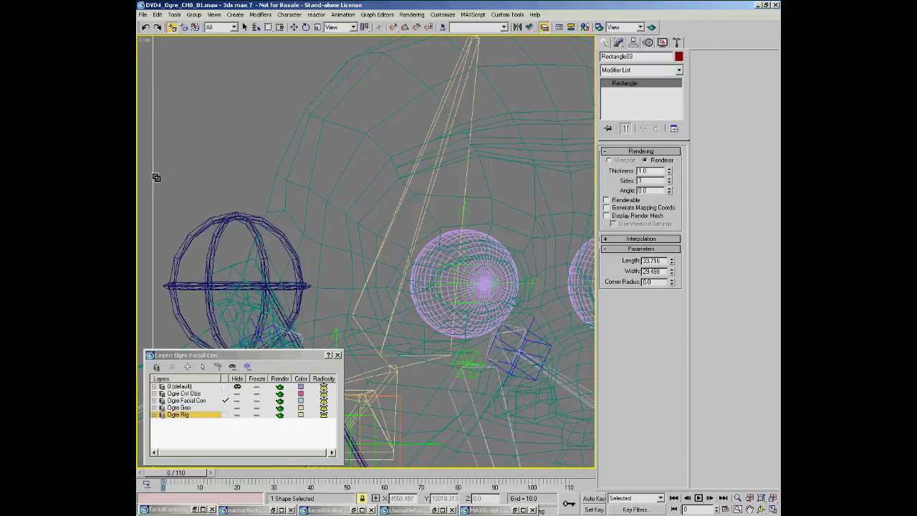
drag(357, 179, 432, 184)
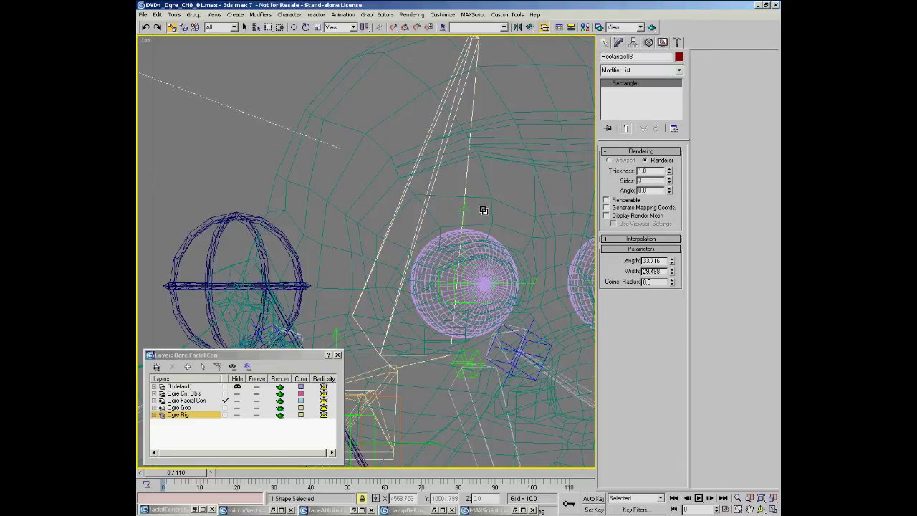
scroll(457, 201, down, 4)
scroll(449, 210, down, 5)
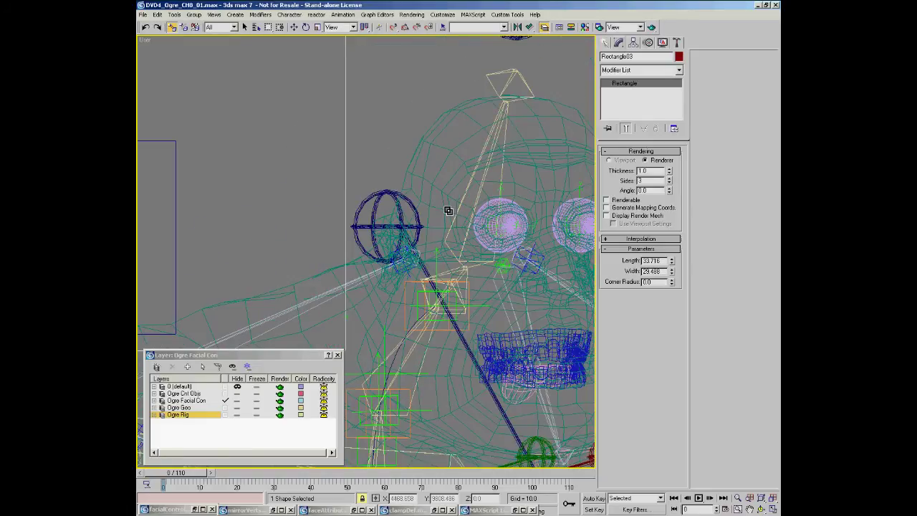
right_click(452, 244)
click(469, 255)
Step: Return the viewport to shaded display and test-rotate the control above the ogre's head, cancelling the rotation
key(alt+z)
drag(318, 181, 351, 218)
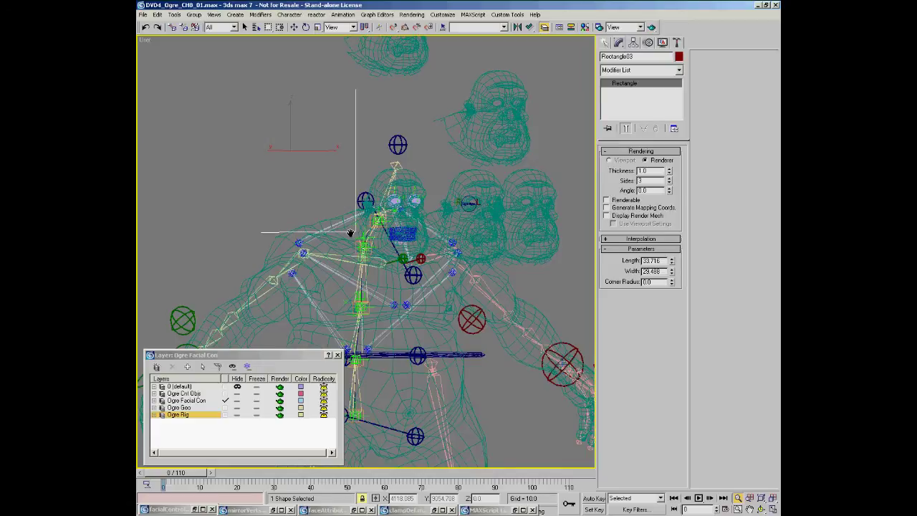
middle_drag(353, 210, 352, 233)
right_click(352, 233)
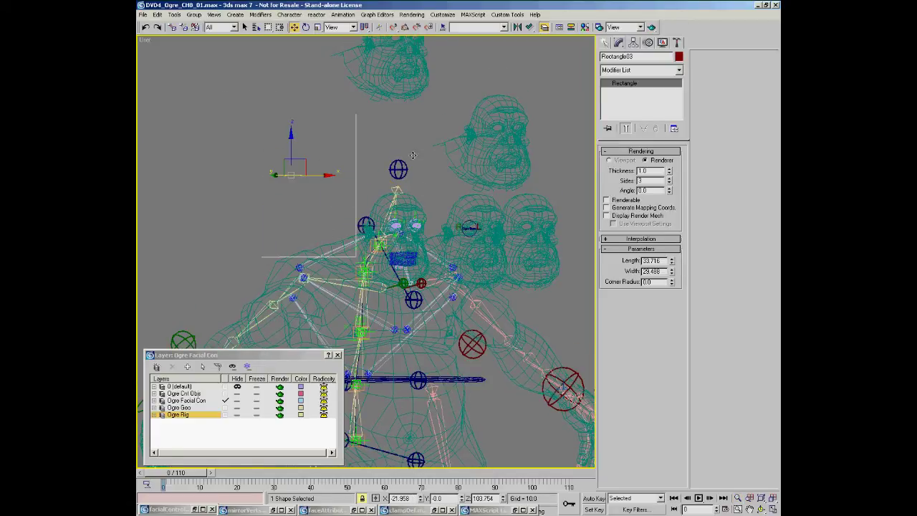
click(404, 170)
right_click(455, 203)
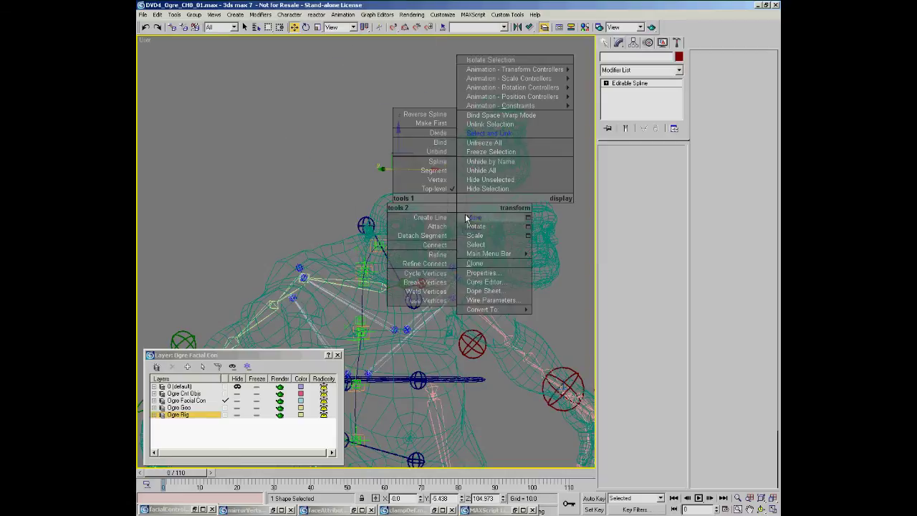
click(471, 228)
key(F3)
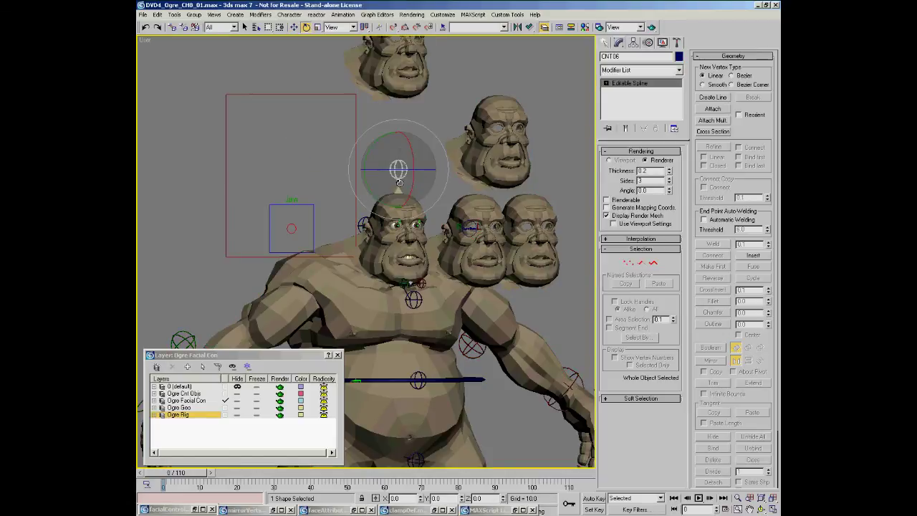
drag(382, 182, 395, 170)
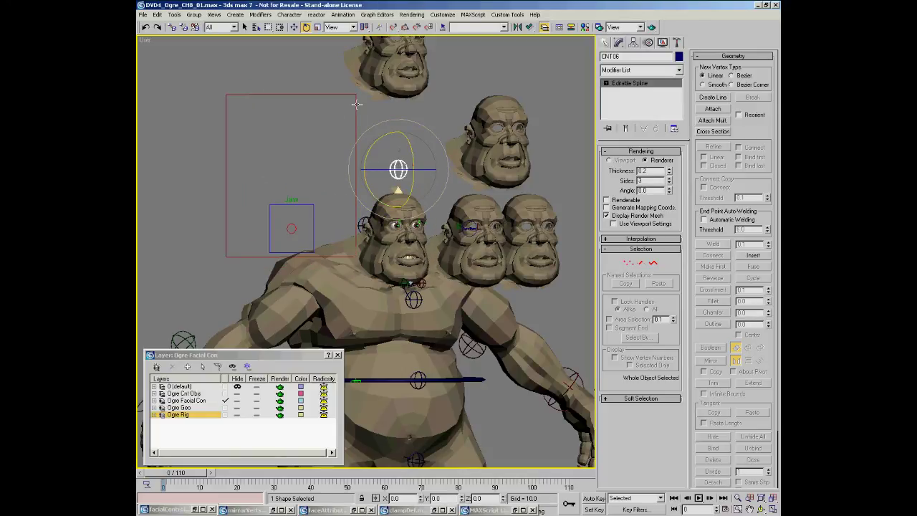
Step: Select the large rectangle and try scaling it uniformly, cancelling the scale
click(364, 171)
right_click(366, 167)
click(389, 194)
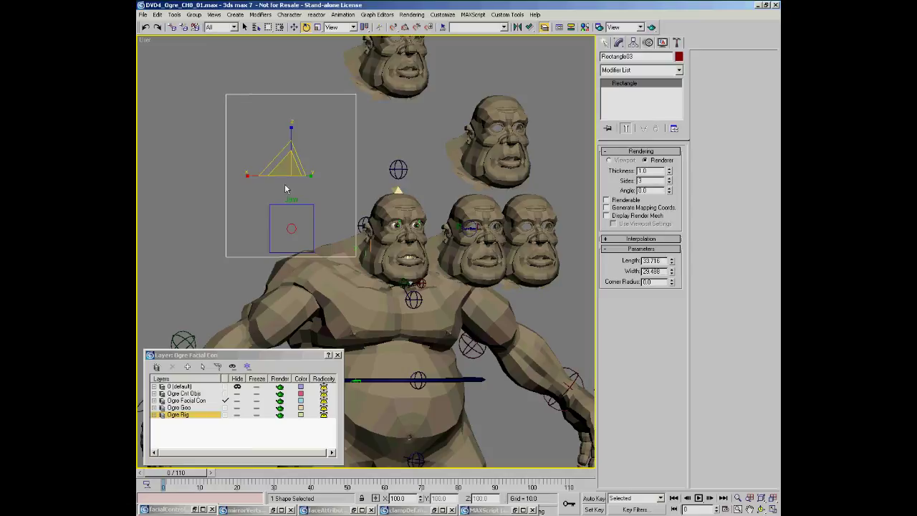
mouse_move(291, 196)
mouse_down()
mouse_move(308, 184)
mouse_move(301, 145)
mouse_move(313, 193)
mouse_move(296, 134)
mouse_move(300, 243)
mouse_move(312, 276)
mouse_move(287, 93)
mouse_move(292, 181)
mouse_up()
right_click(291, 181)
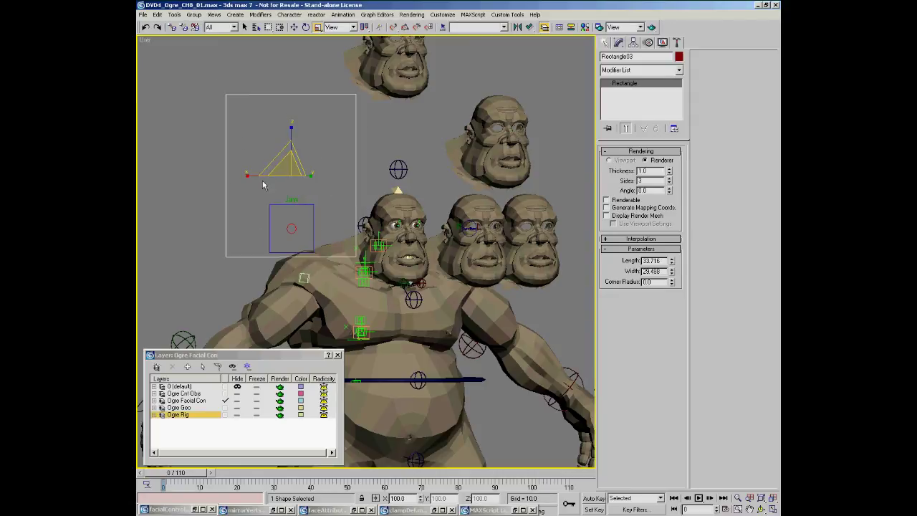
Step: Select the circular handle and the surrounding control square to examine their parameters
click(294, 229)
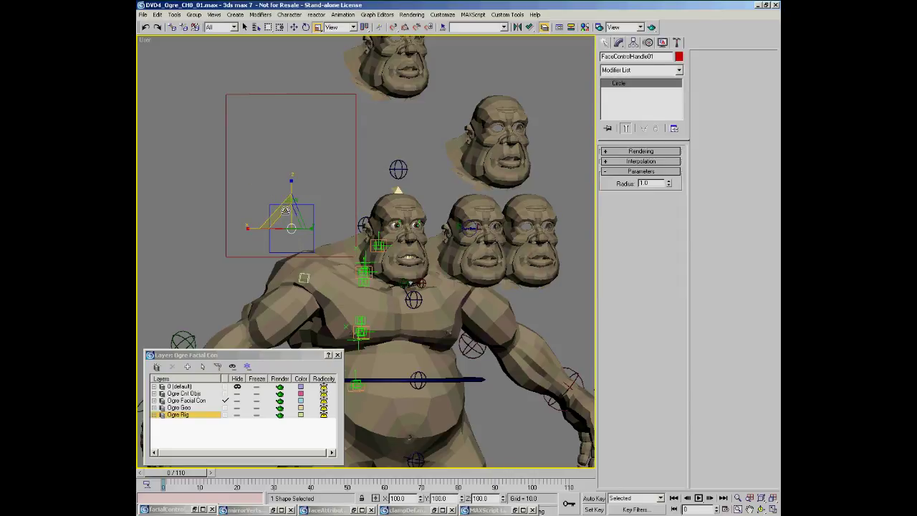
click(277, 206)
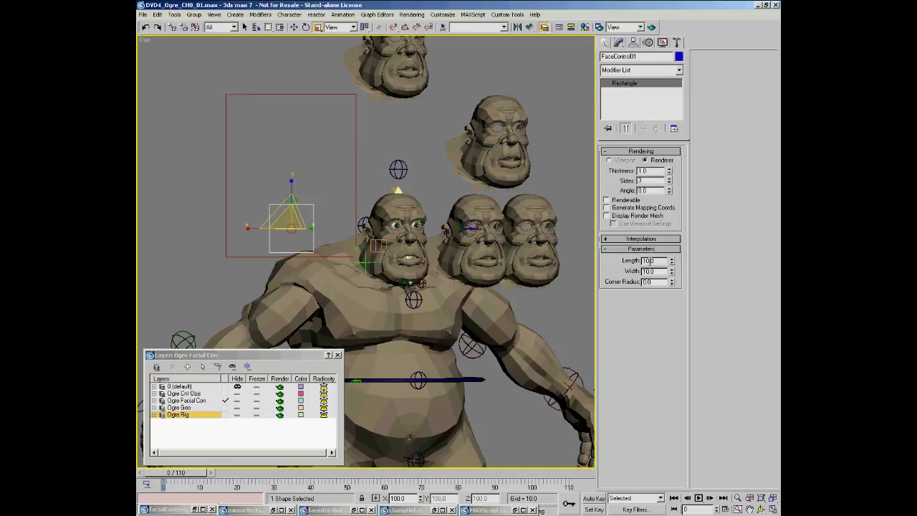